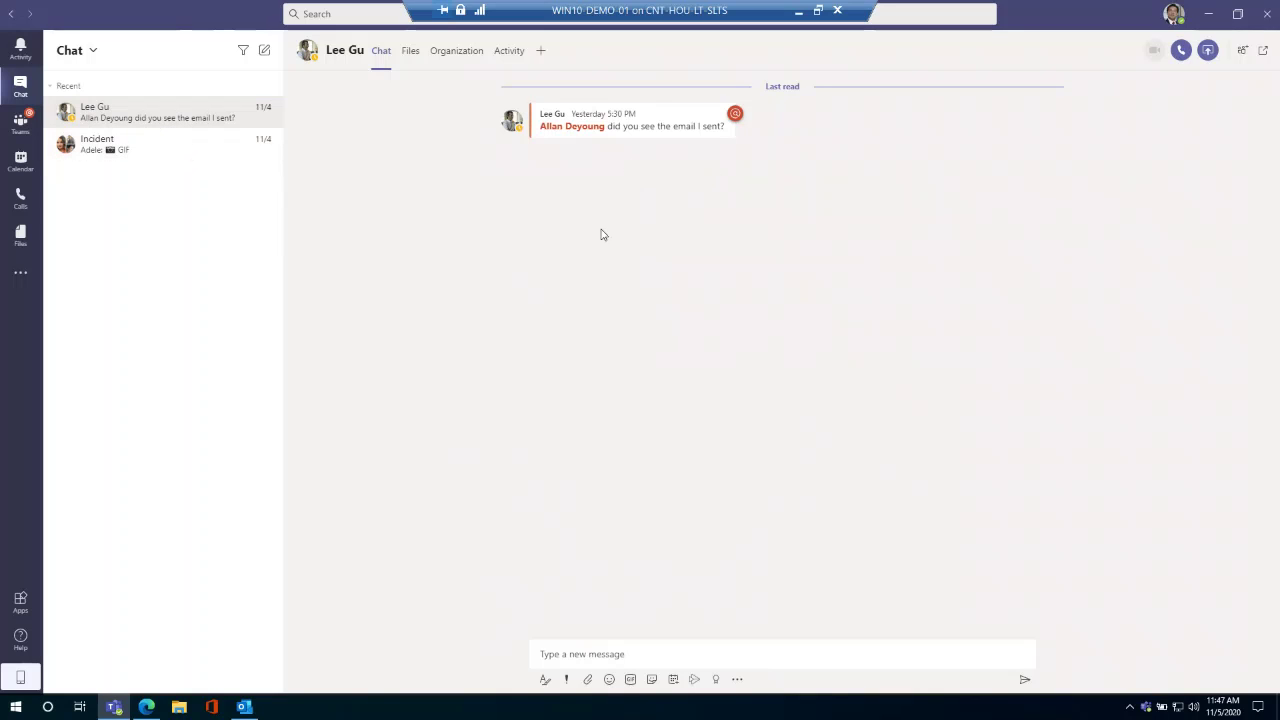
Place the cursor in the 'Type a new message' box of the contact's one-to-one chat.
click(662, 659)
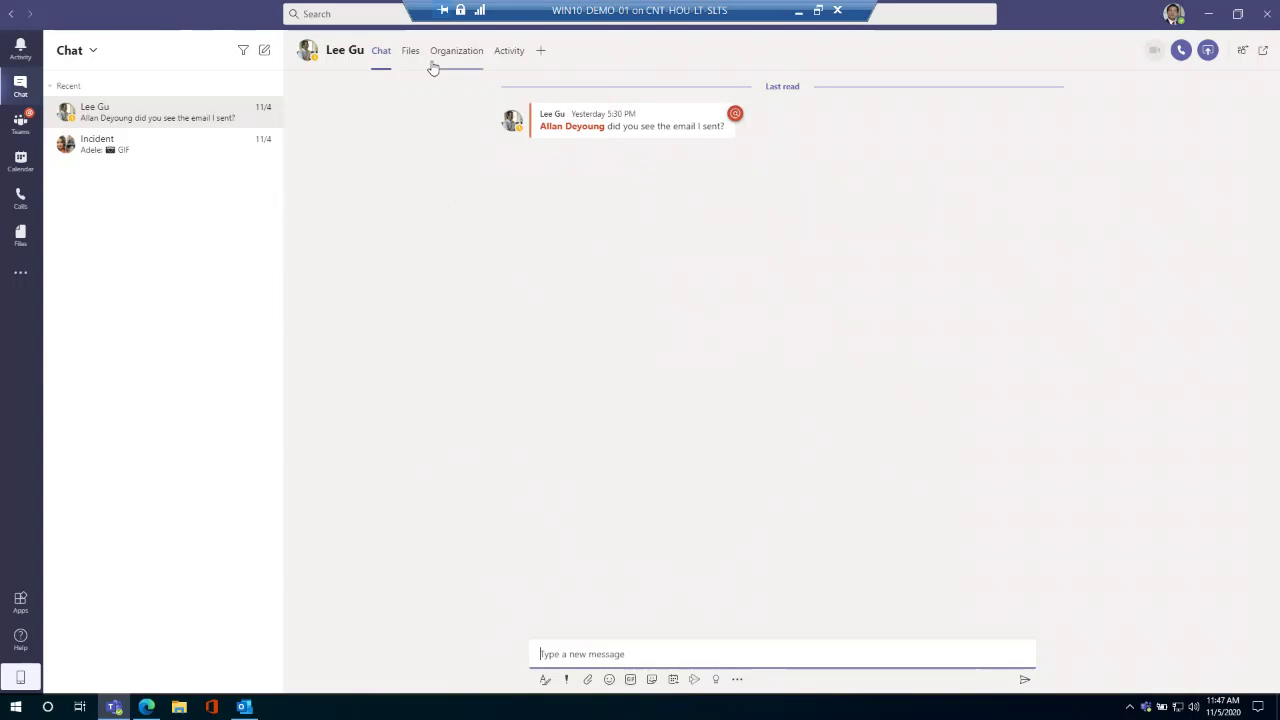
Switch the chat to its Files tab, which shows no shared files yet.
click(409, 54)
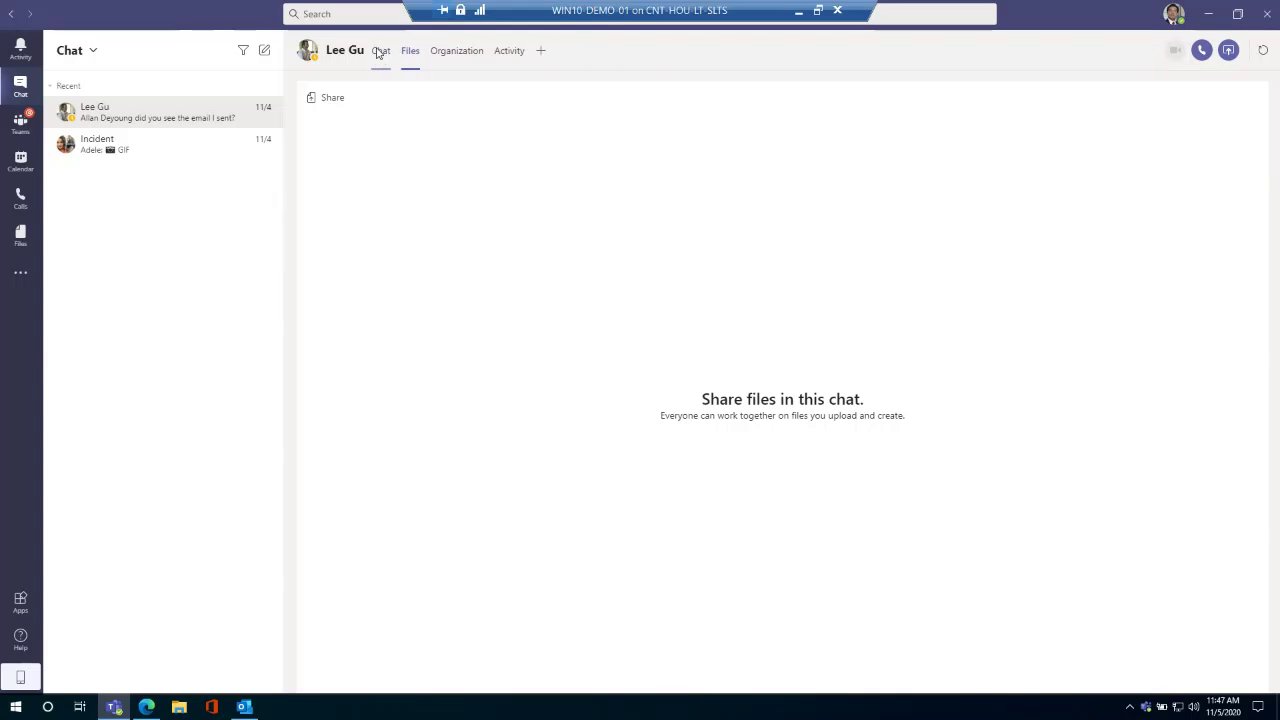
click(380, 51)
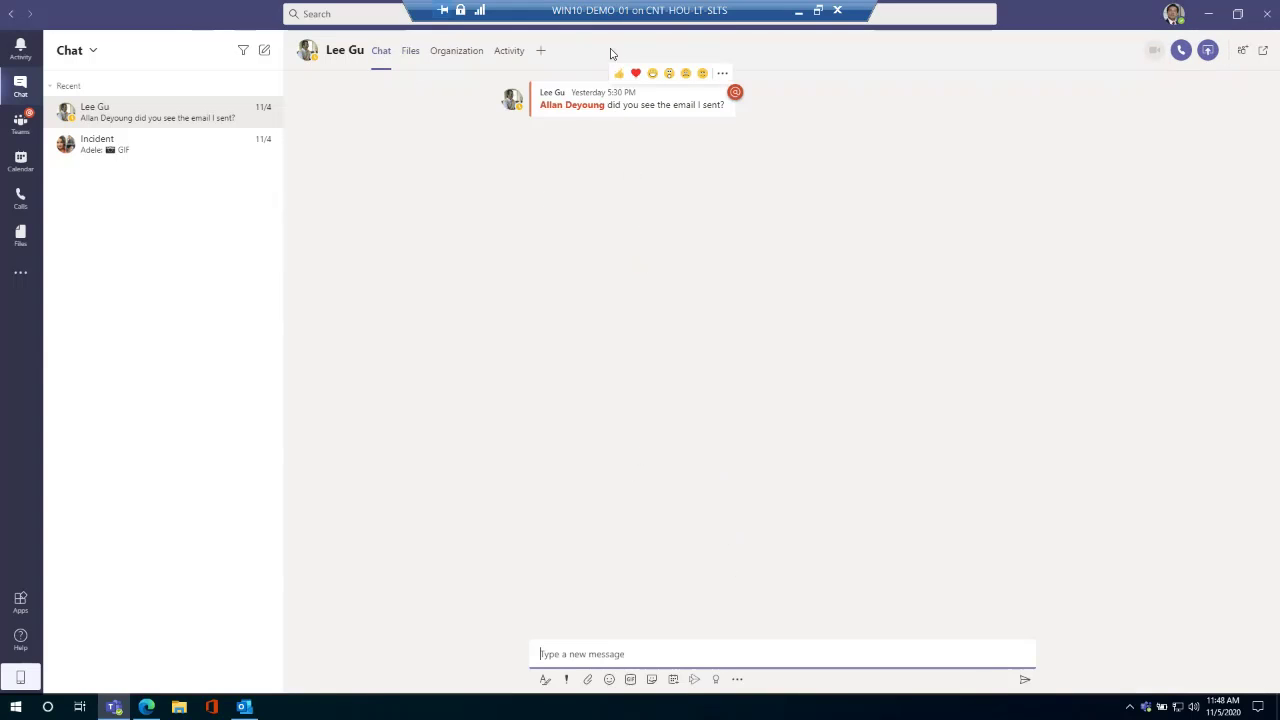
click(409, 51)
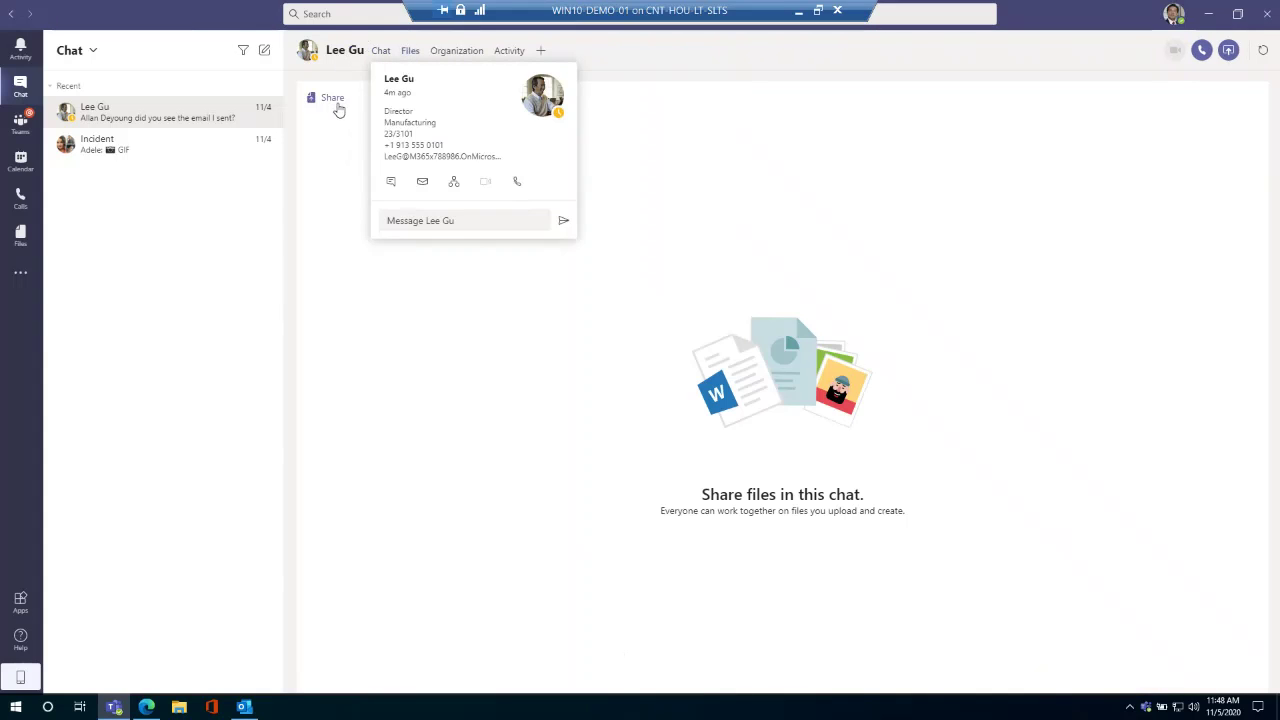
mouse_move(333, 51)
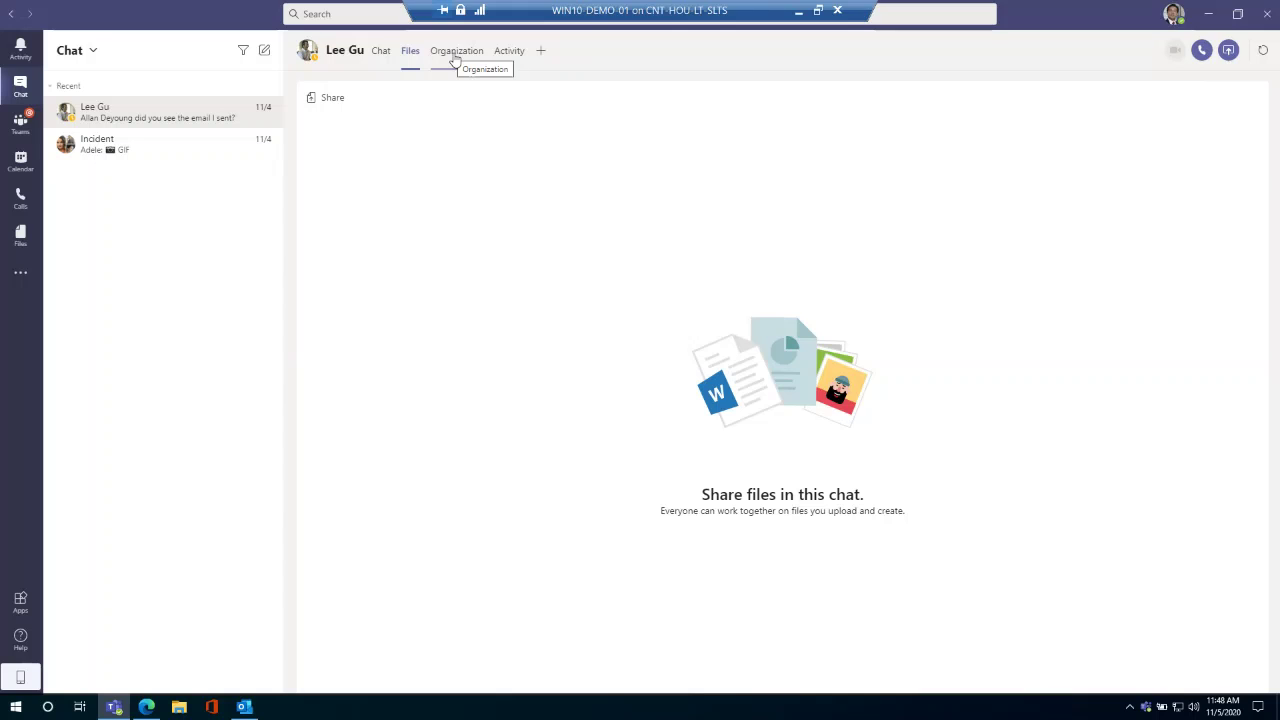
Open the Organization tab showing the contact's manager and six direct reports.
click(455, 55)
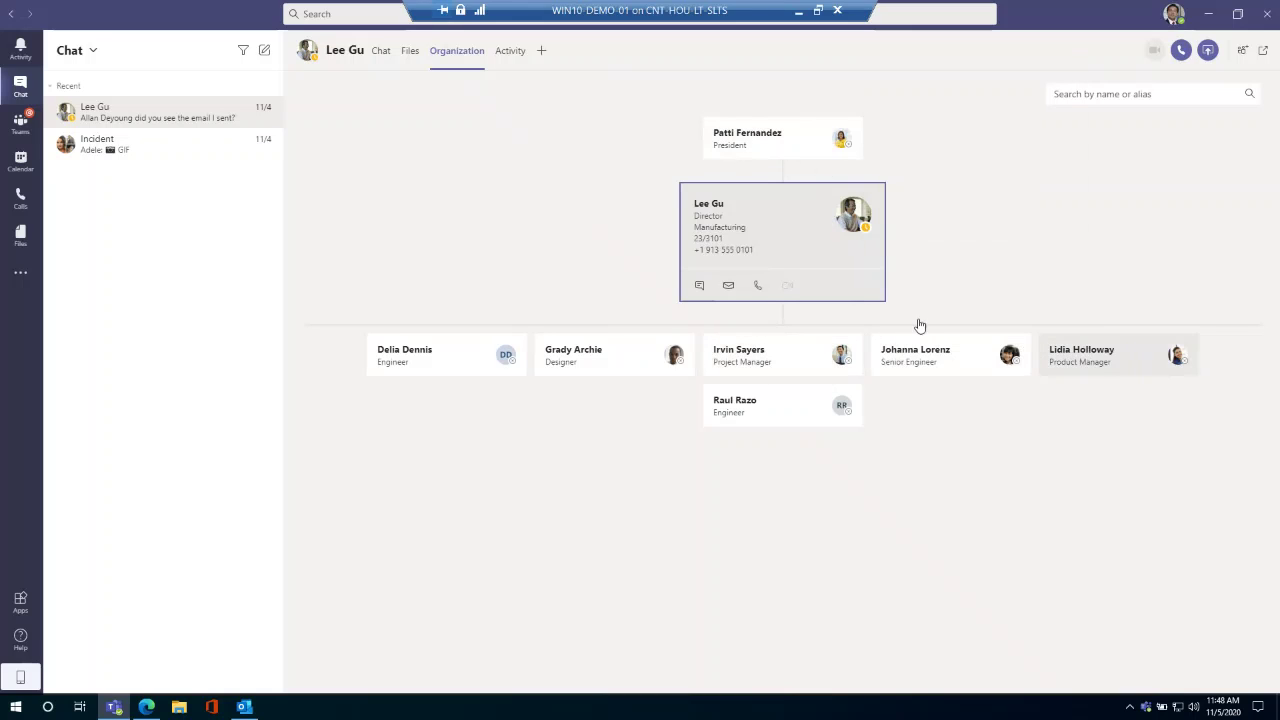
click(448, 352)
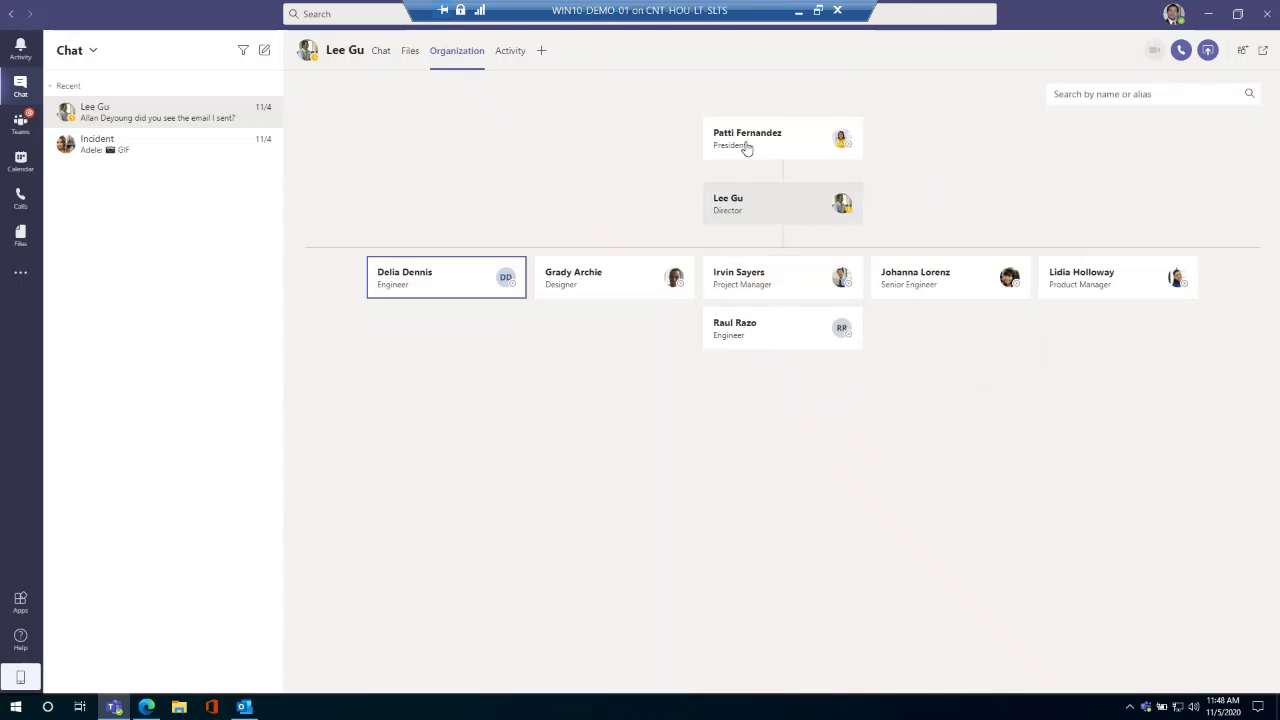
mouse_move(743, 146)
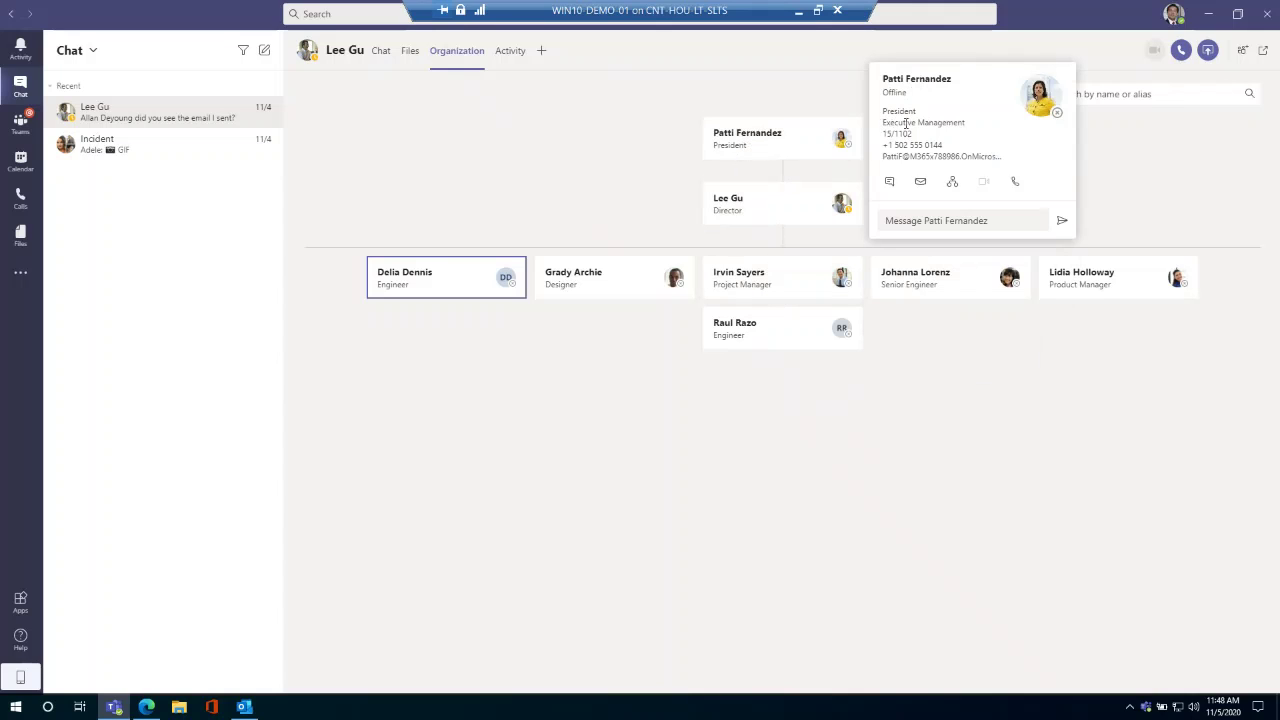
click(892, 181)
View the contact's Activity tab, then bring up the Add a tab app list.
click(511, 55)
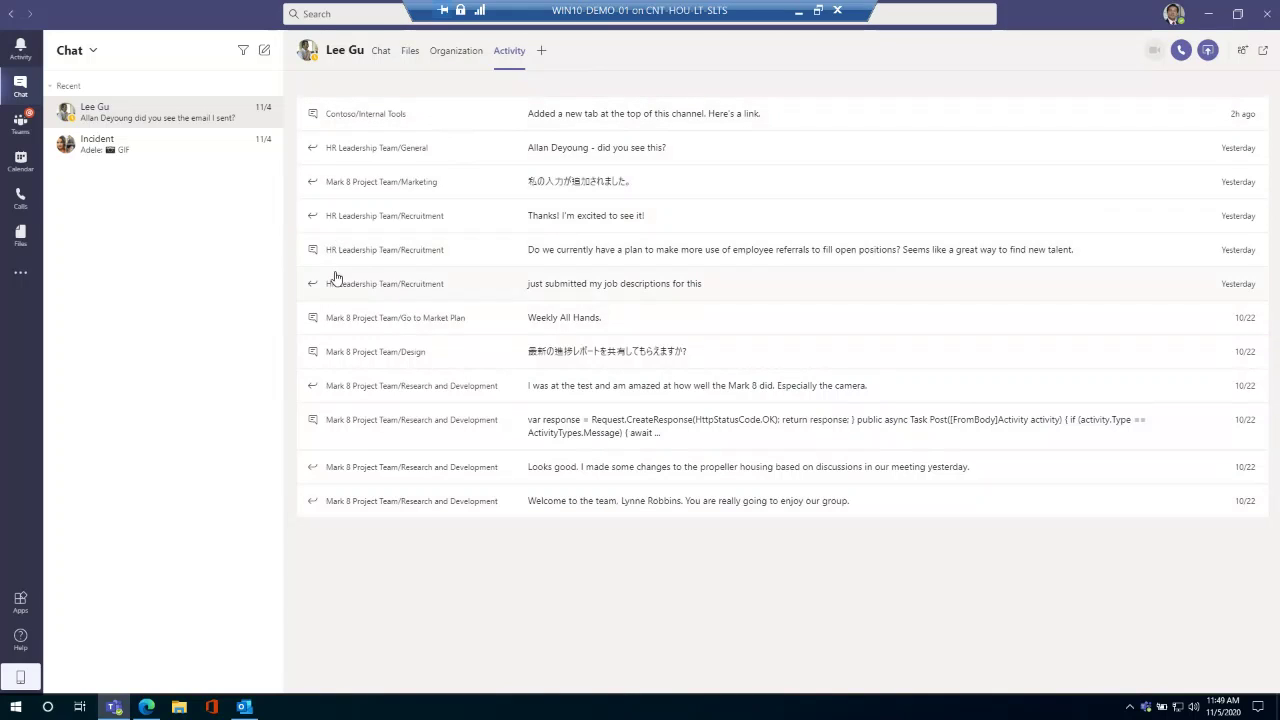
click(540, 51)
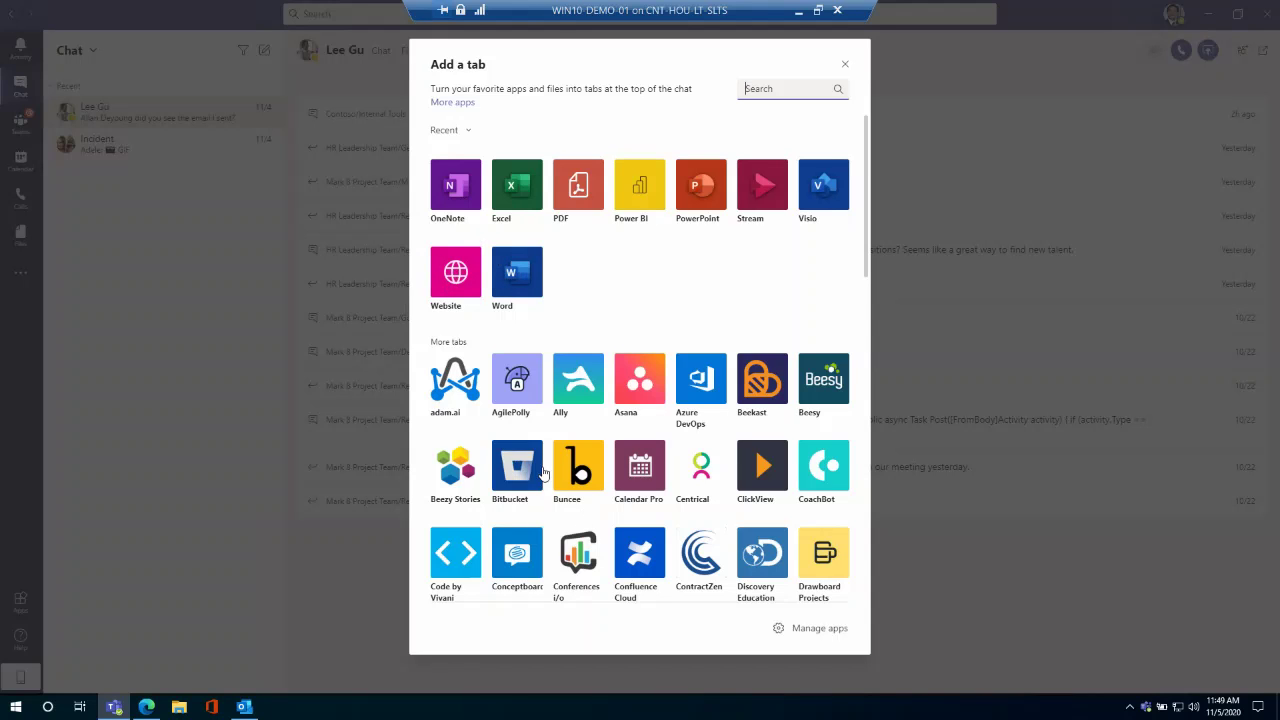
Browse the Add a tab apps and close the window without adding any.
scroll(545, 466, down, 2)
scroll(545, 466, down, 5)
scroll(548, 472, up, 7)
click(845, 64)
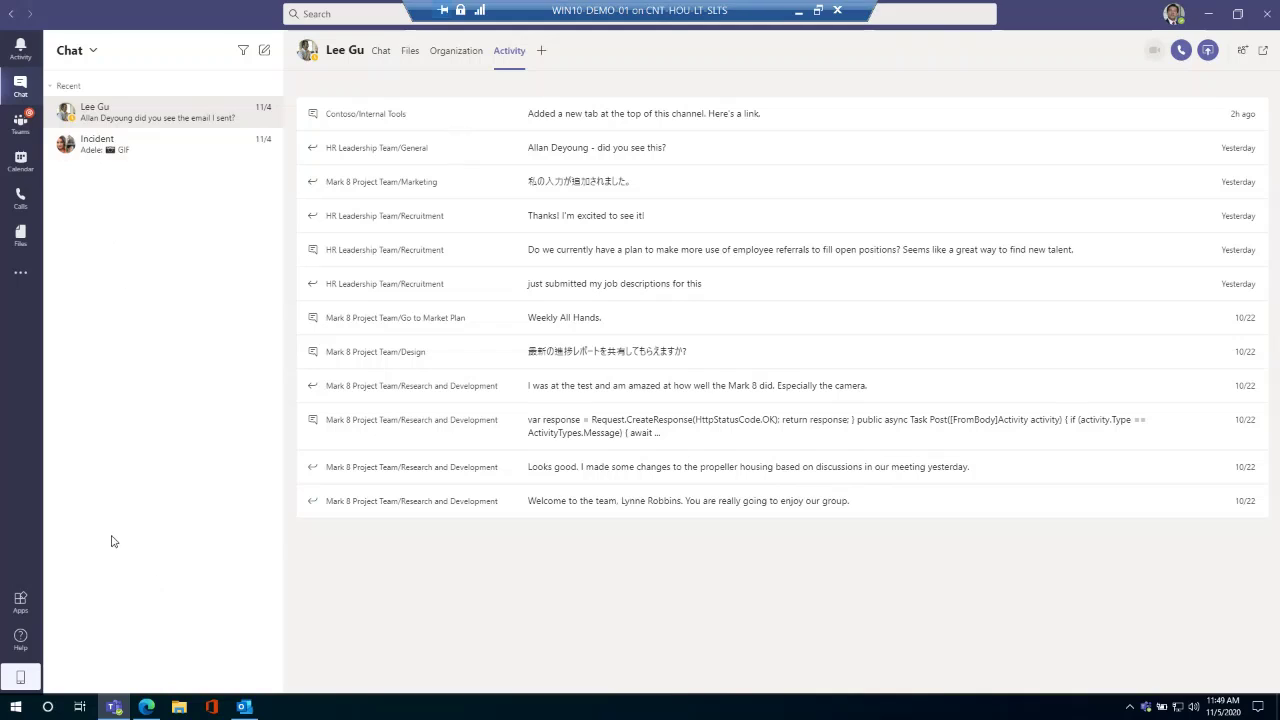
Pin the contact's chat to the top of the list and confirm Unpin is now offered.
right_click(93, 122)
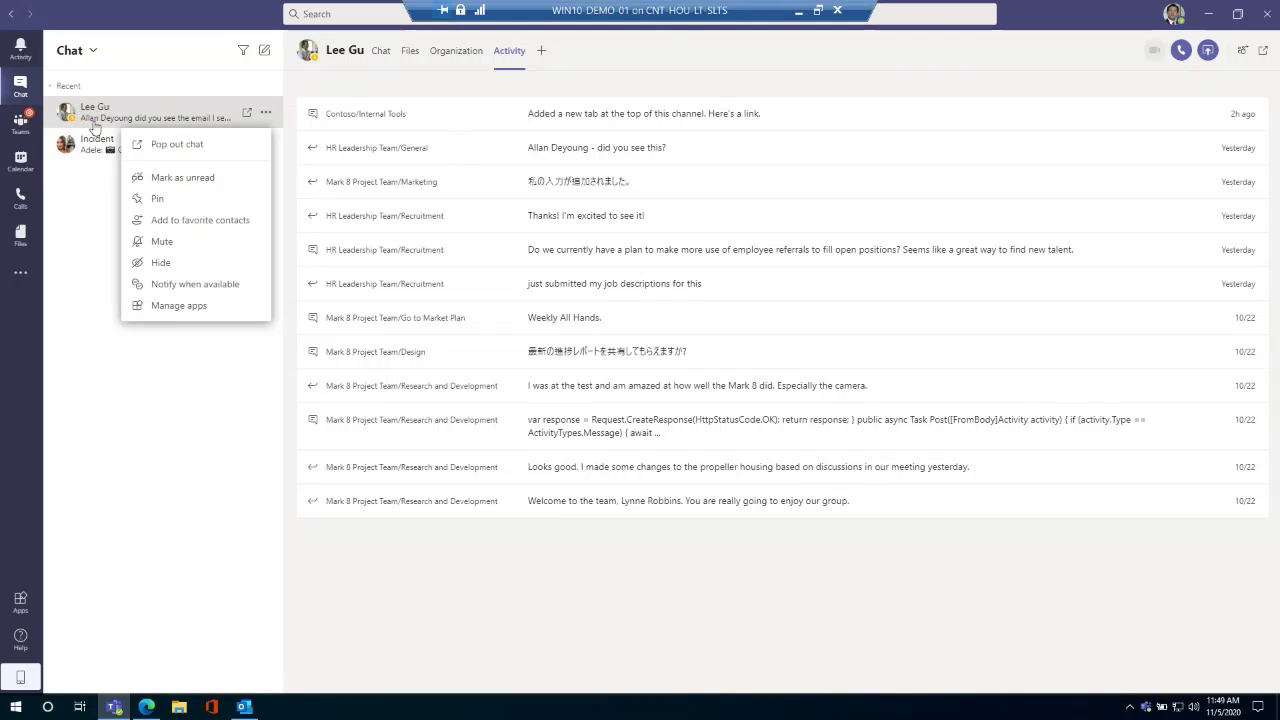
click(157, 198)
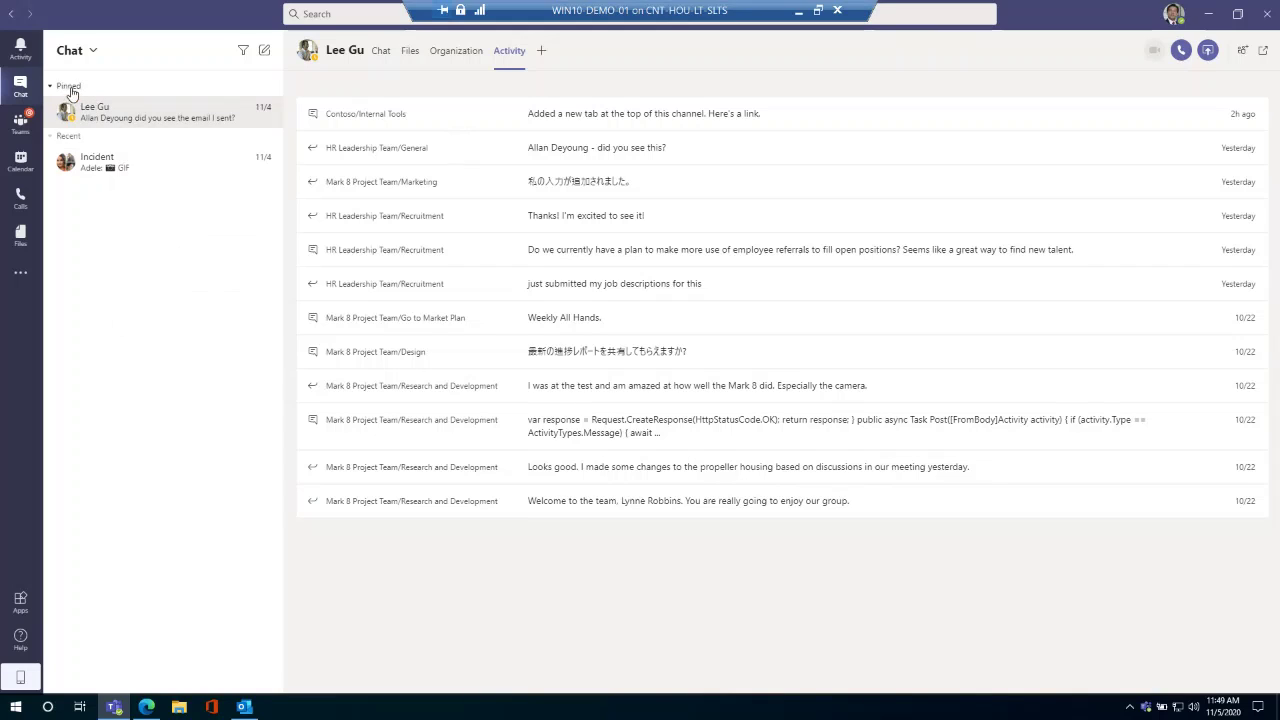
right_click(99, 122)
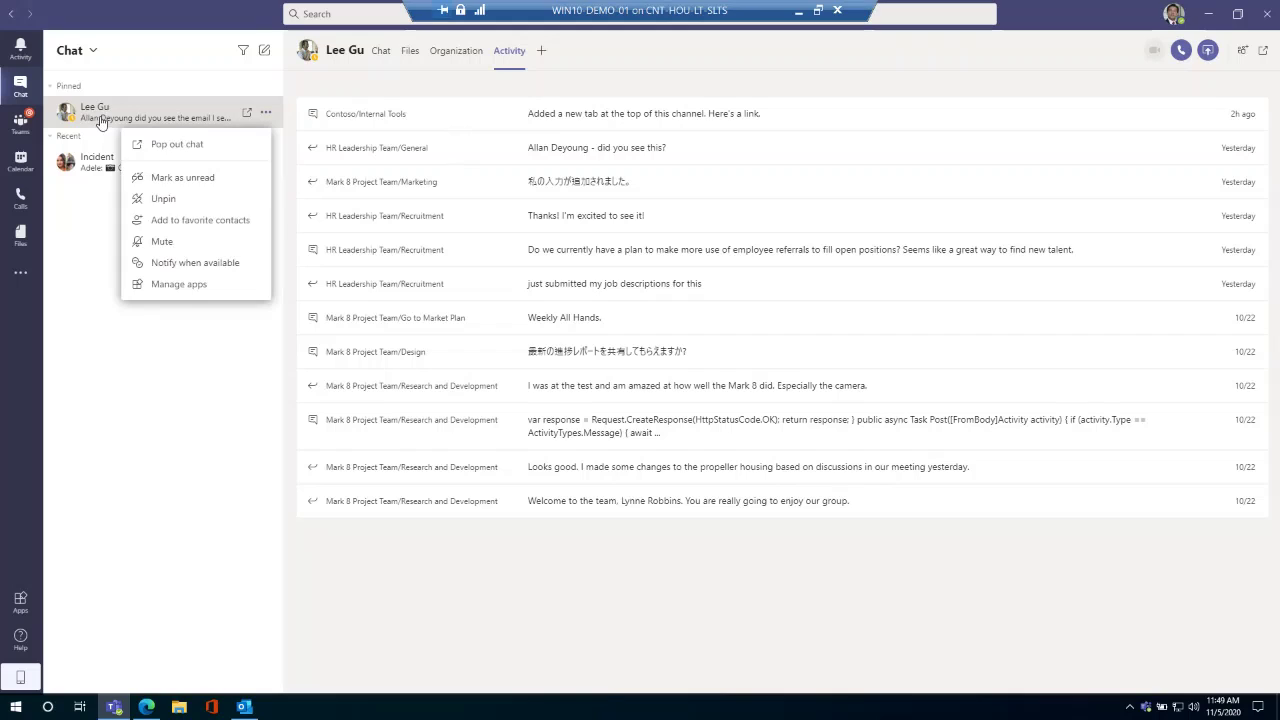
click(147, 394)
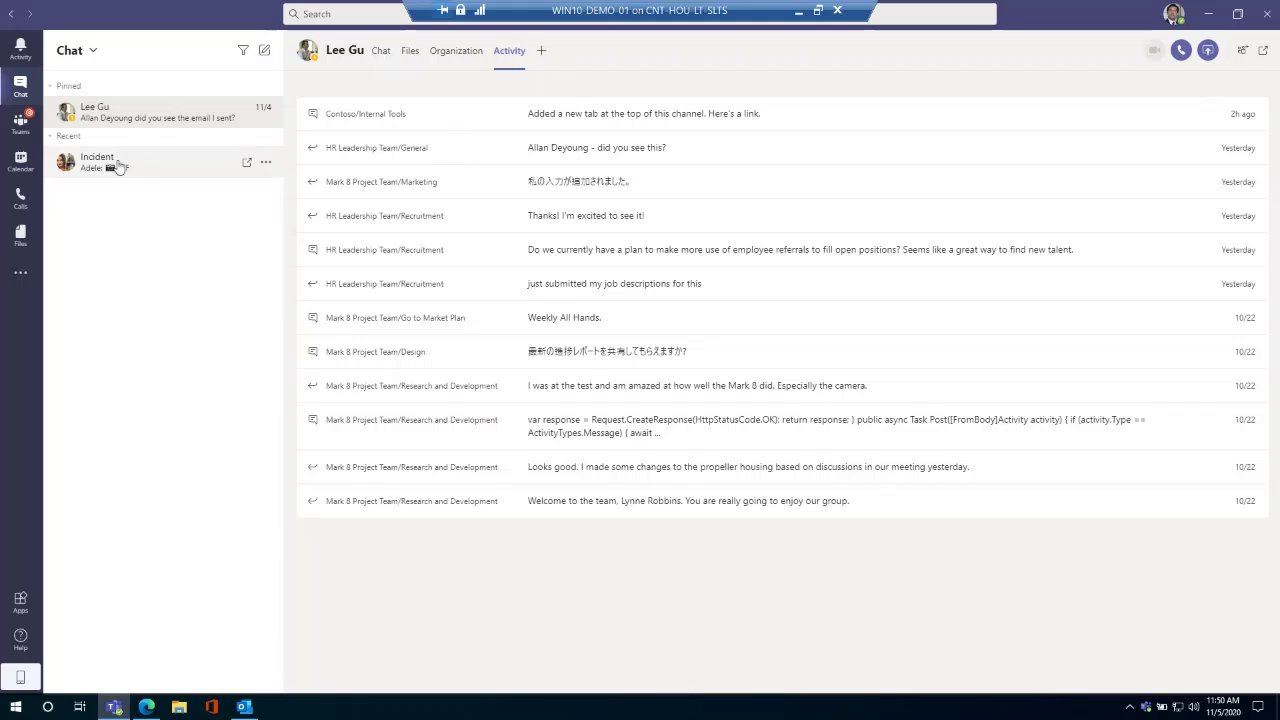
Switch to the Incident group chat and open its 'Incident' name for editing.
click(266, 163)
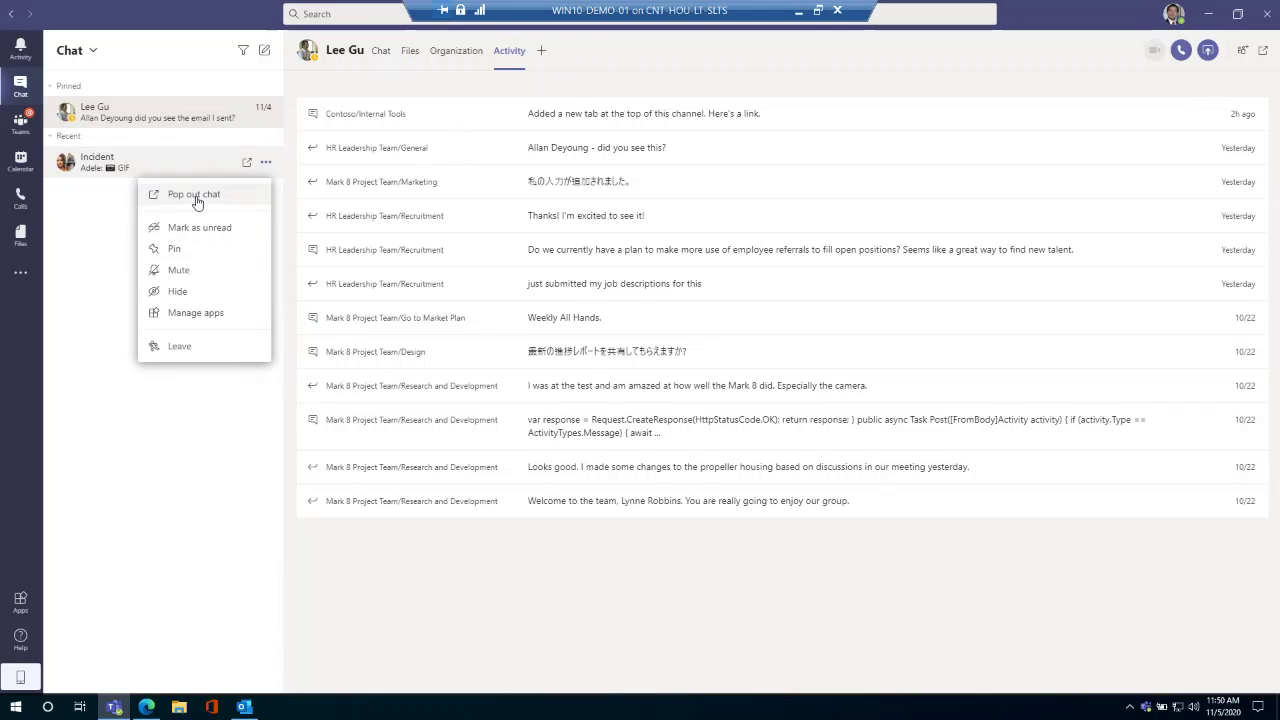
click(175, 470)
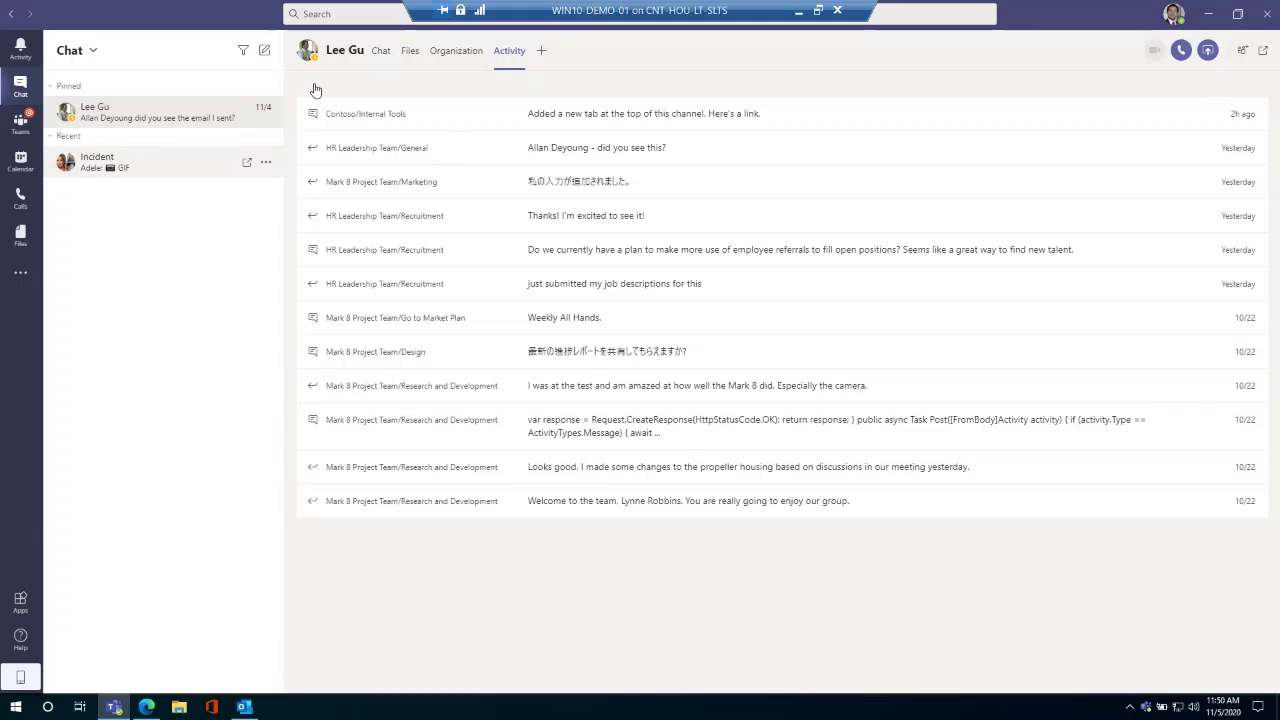
click(126, 168)
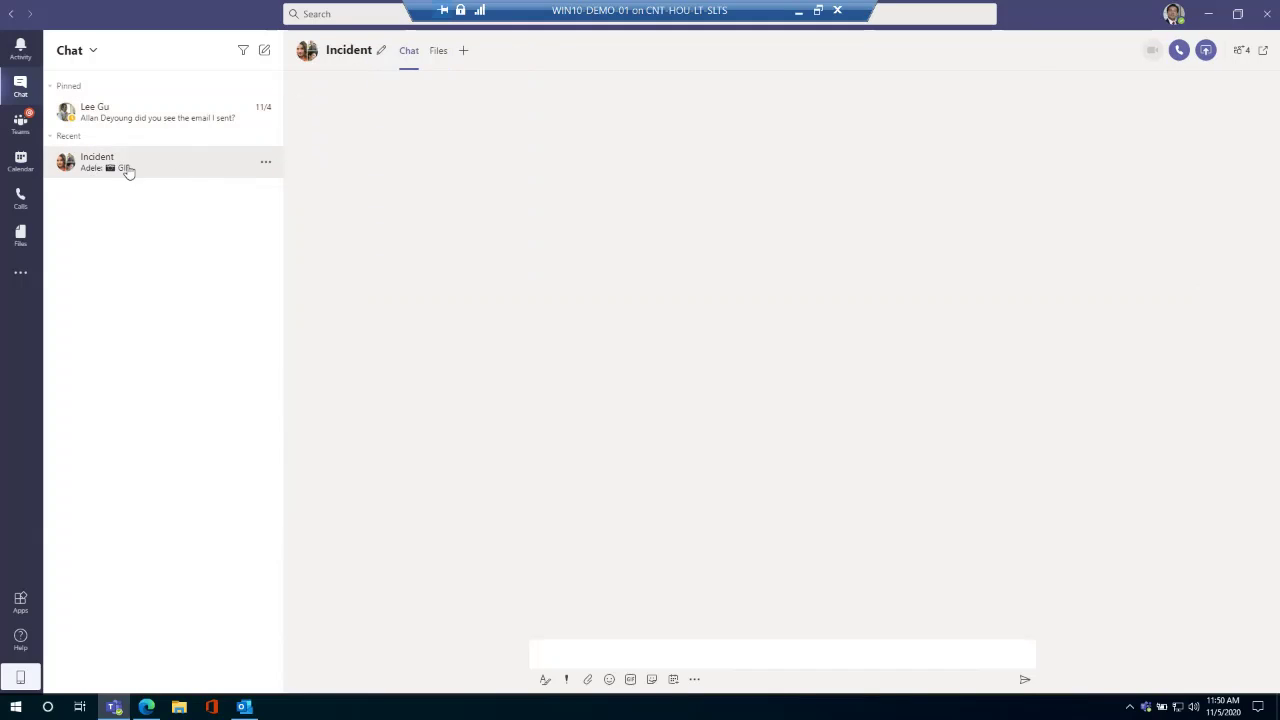
click(381, 50)
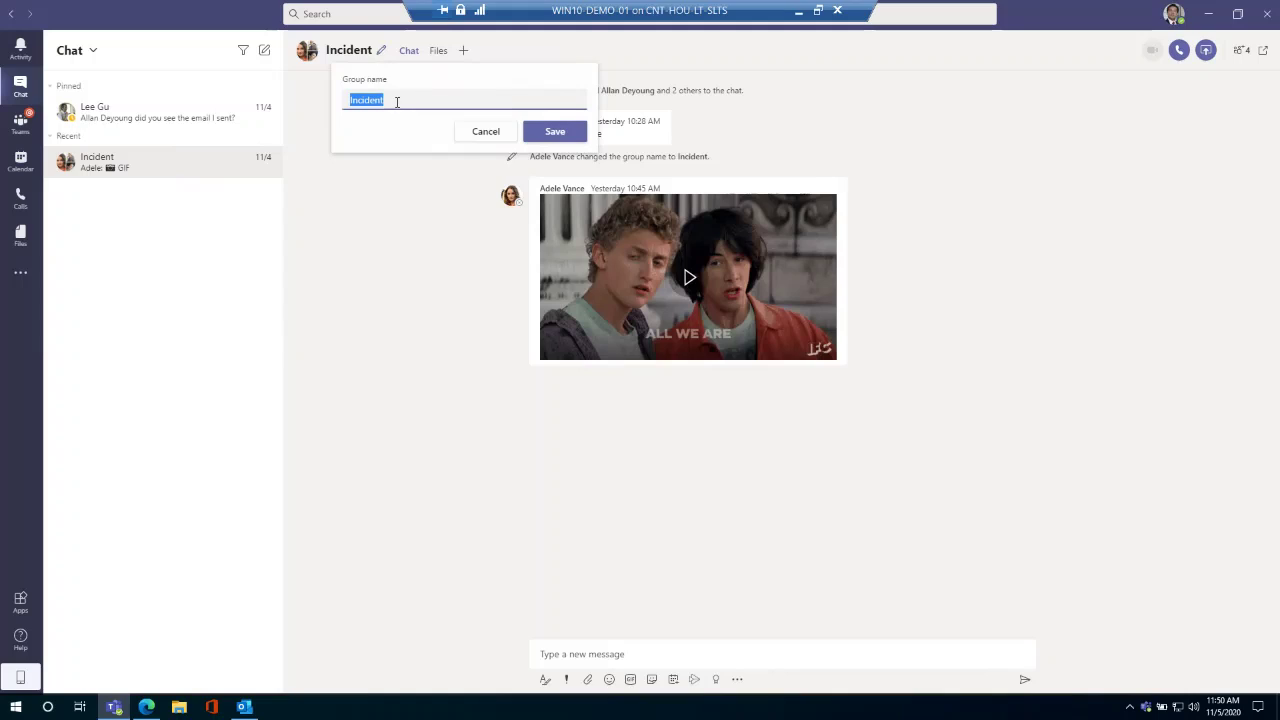
Cancel the rename, check the chat's four participants, and focus the message box.
click(484, 132)
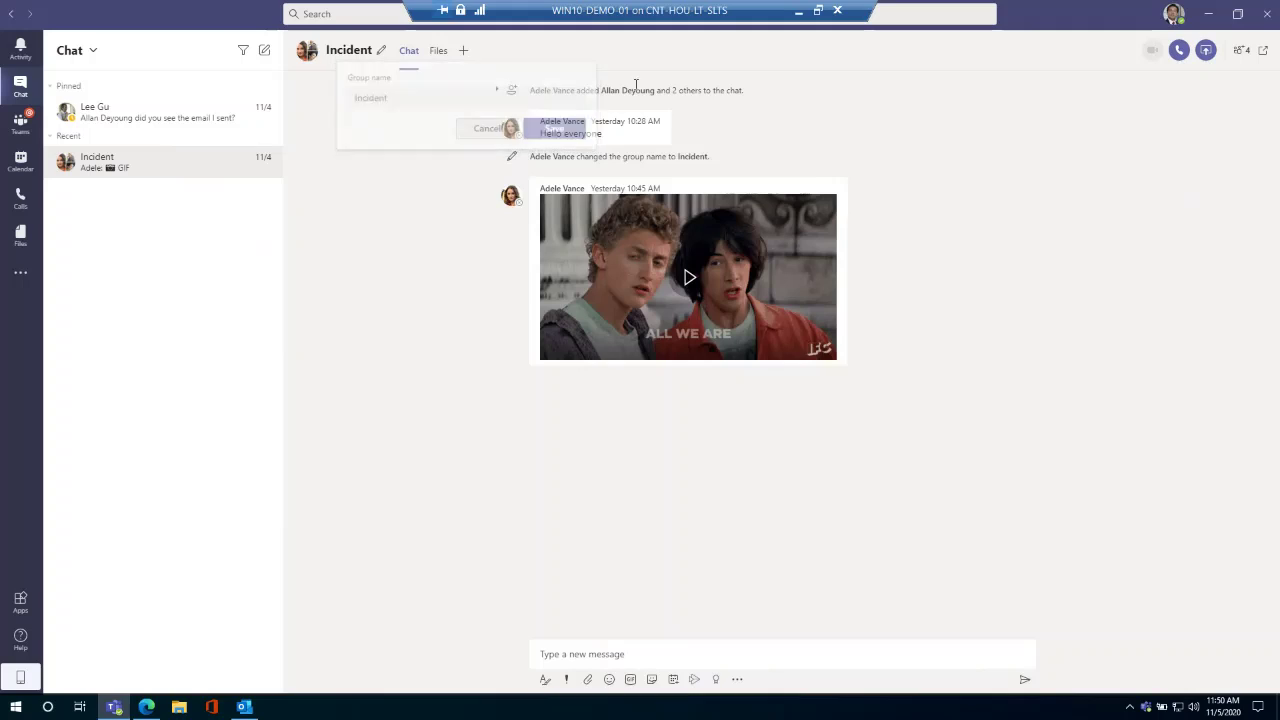
click(1240, 51)
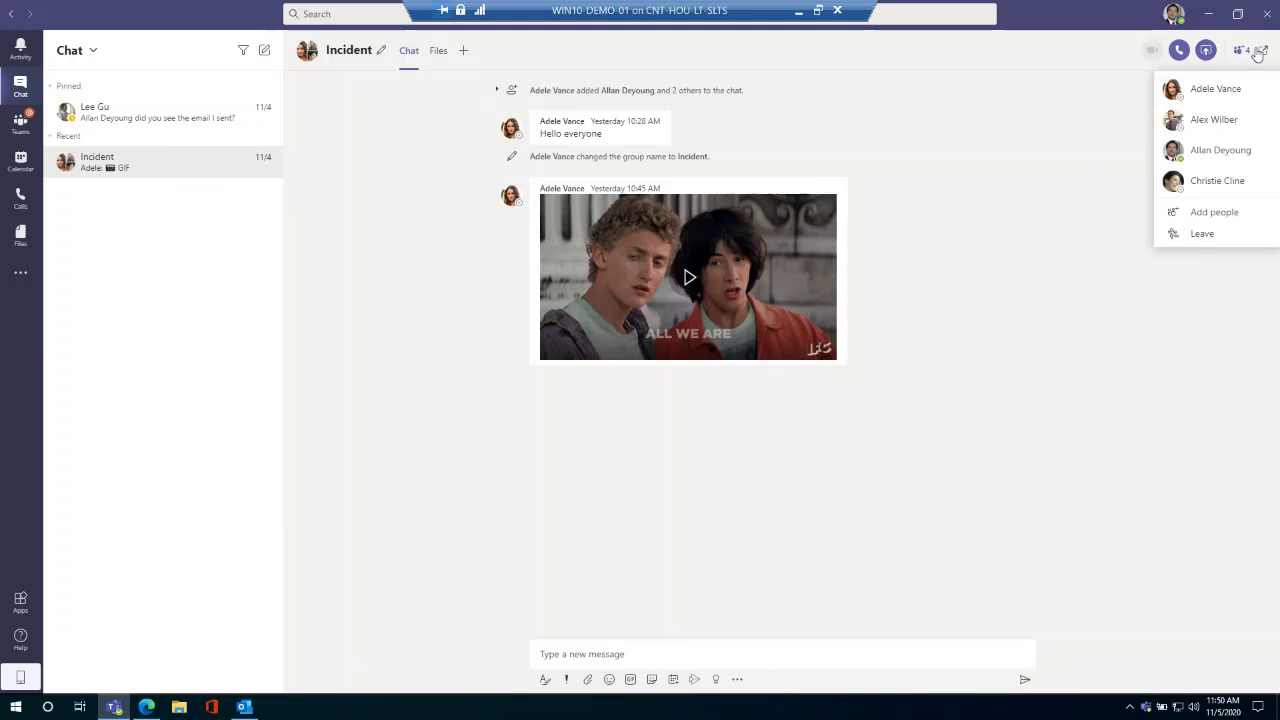
click(1138, 145)
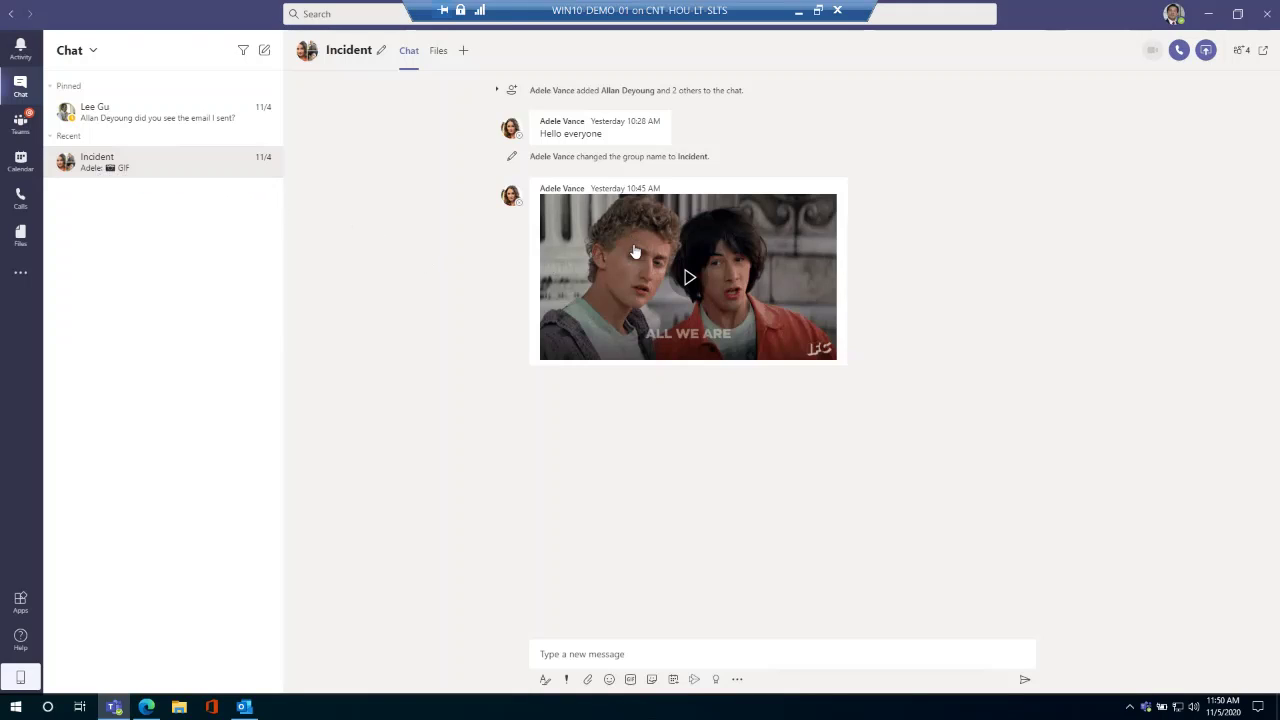
click(678, 662)
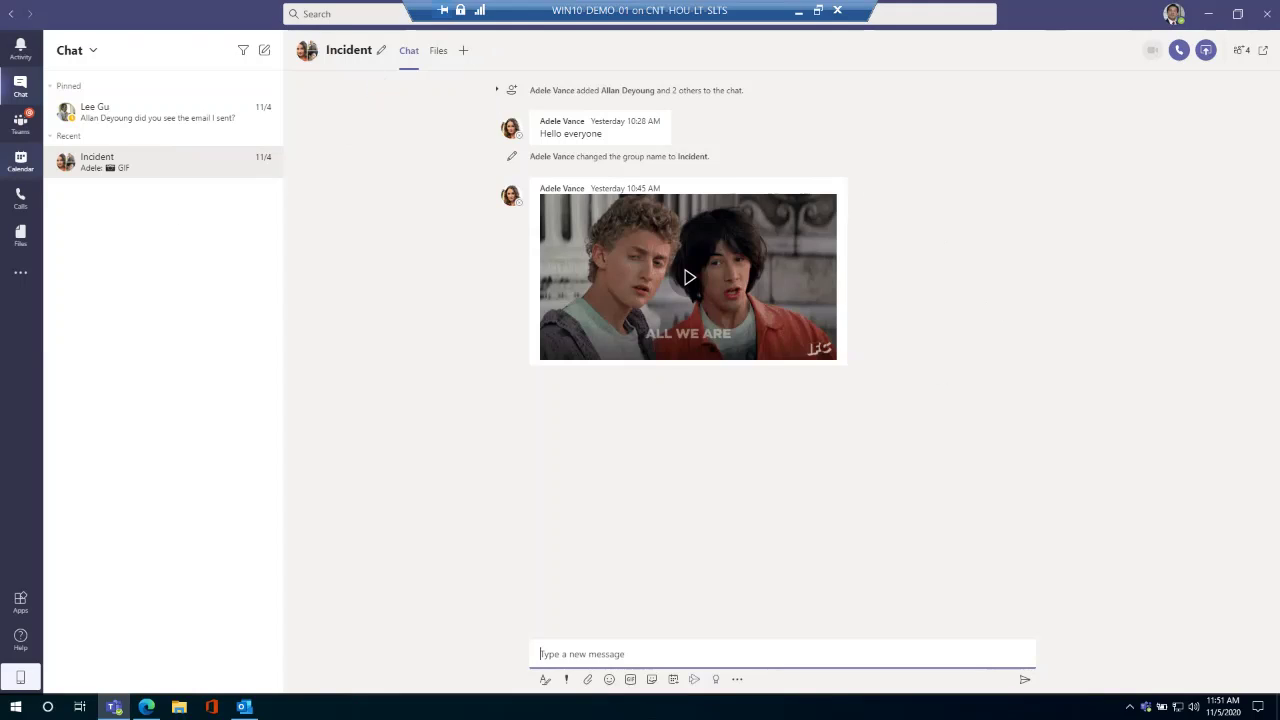
click(20, 120)
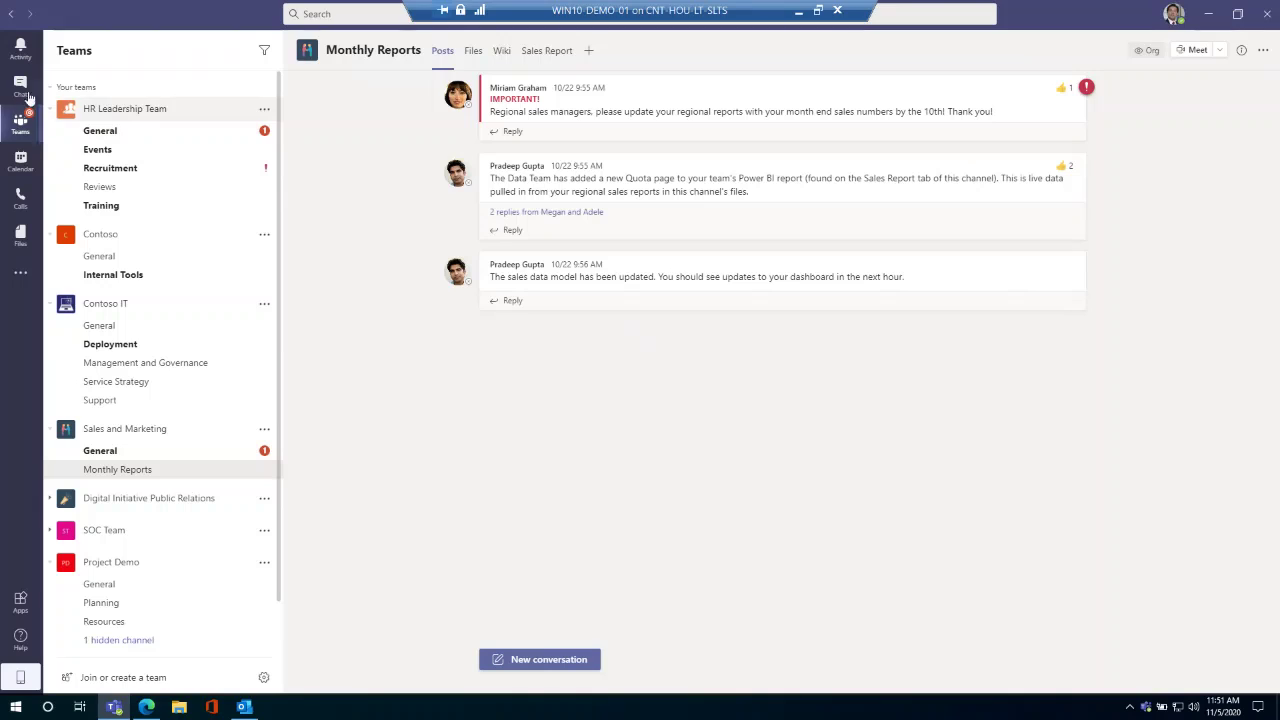
click(22, 90)
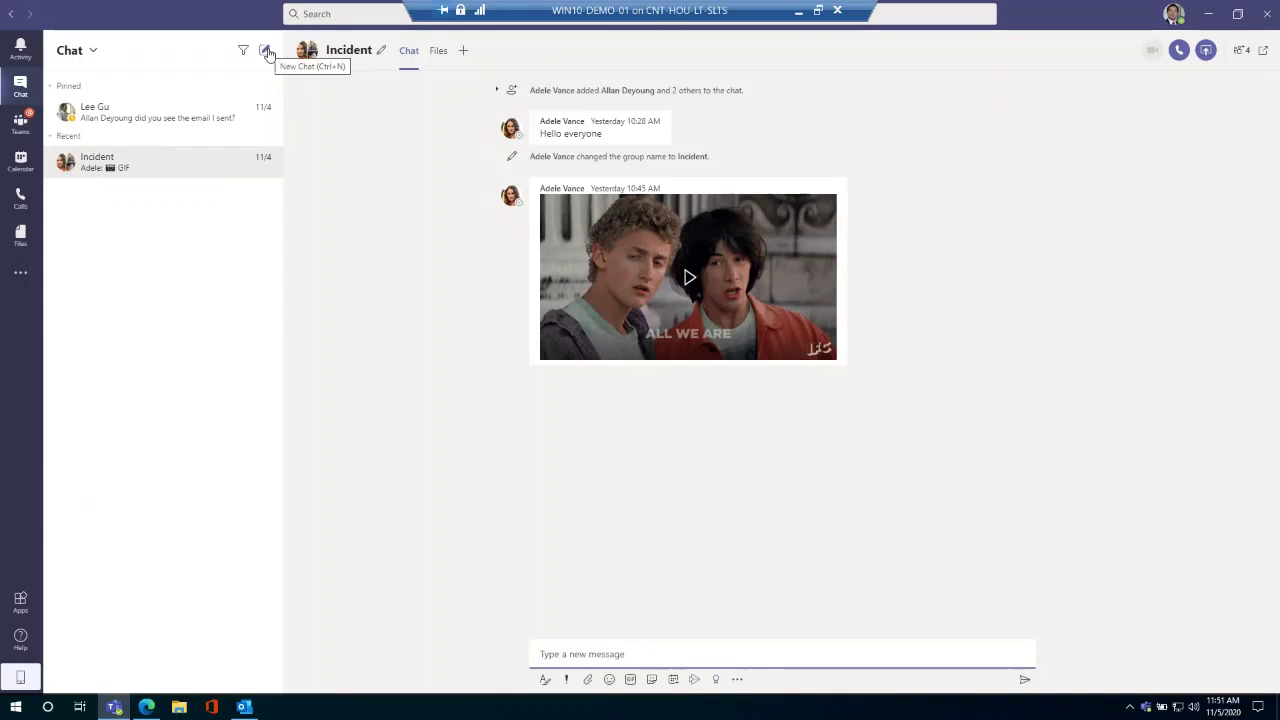
Begin a new chat addressed to an external e-mail, choosing Unknown User (External) as recipient.
click(266, 51)
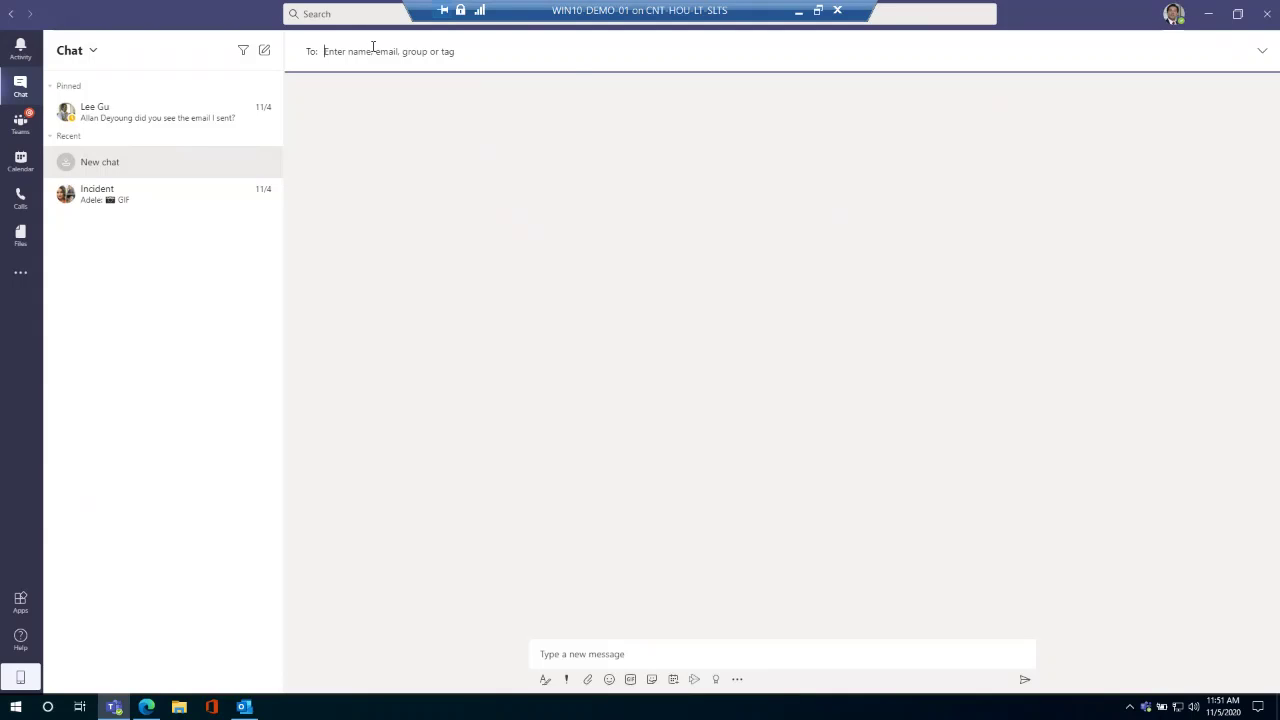
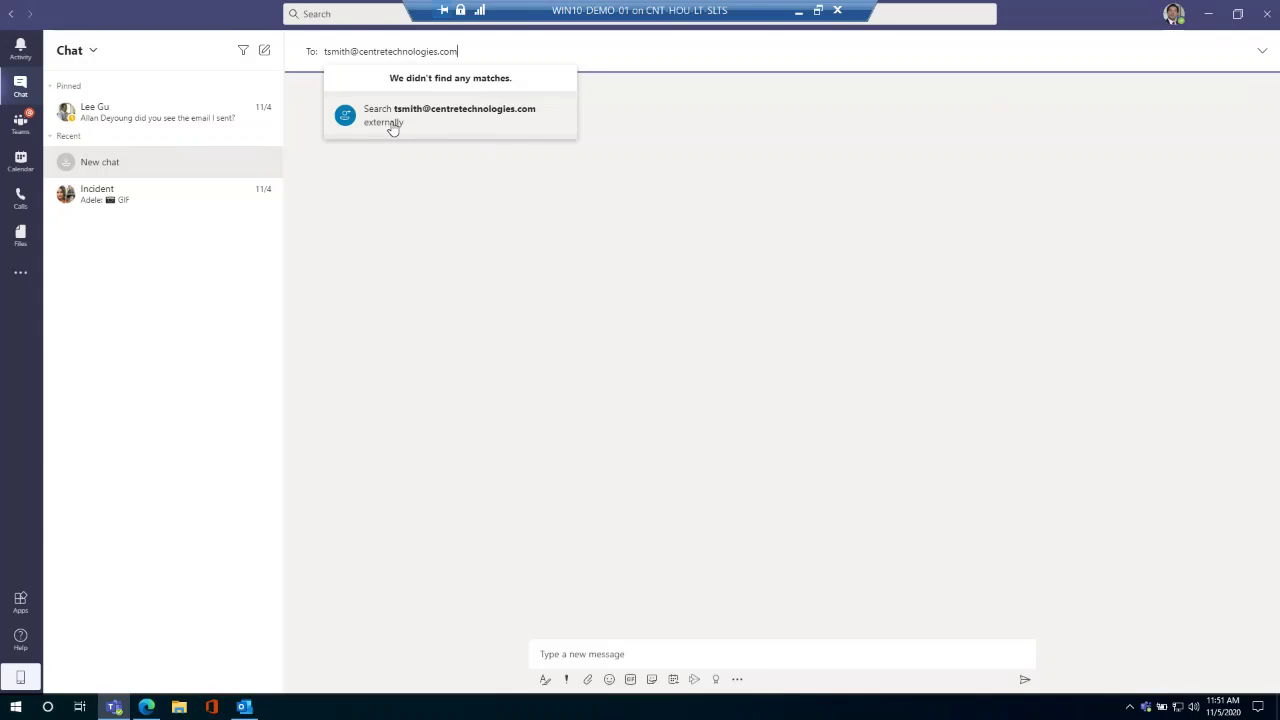
click(392, 126)
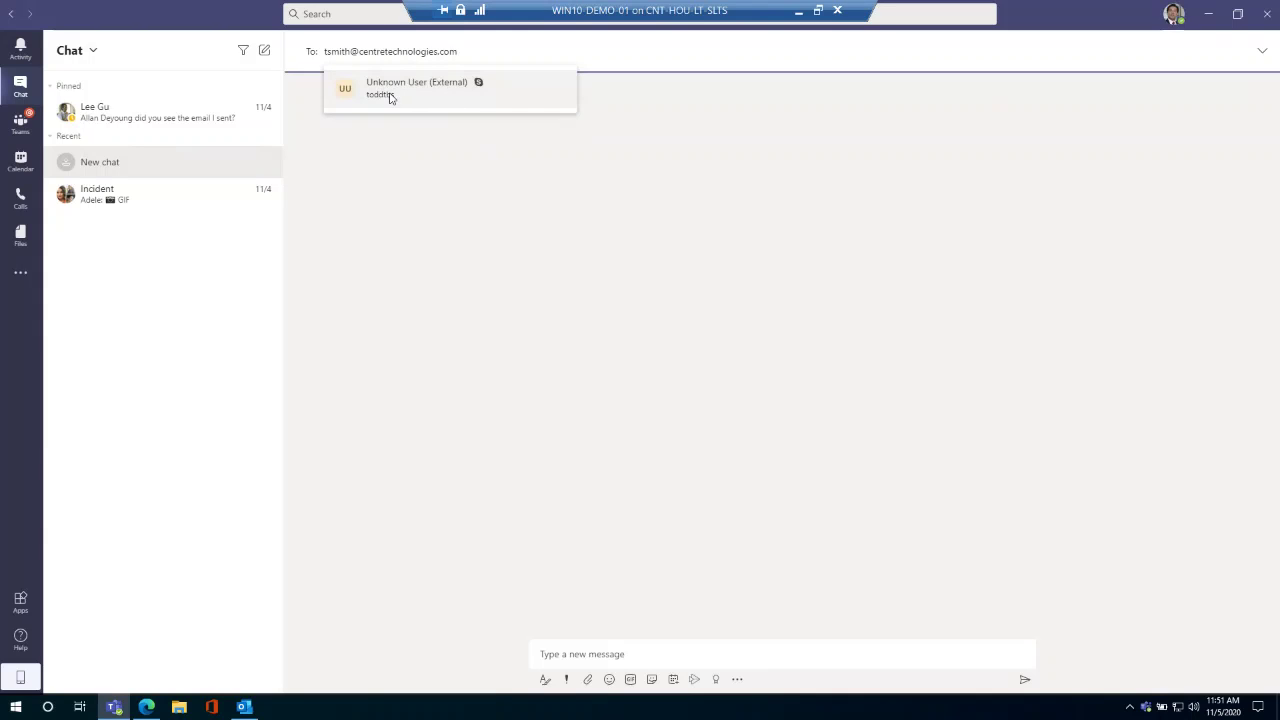
click(390, 95)
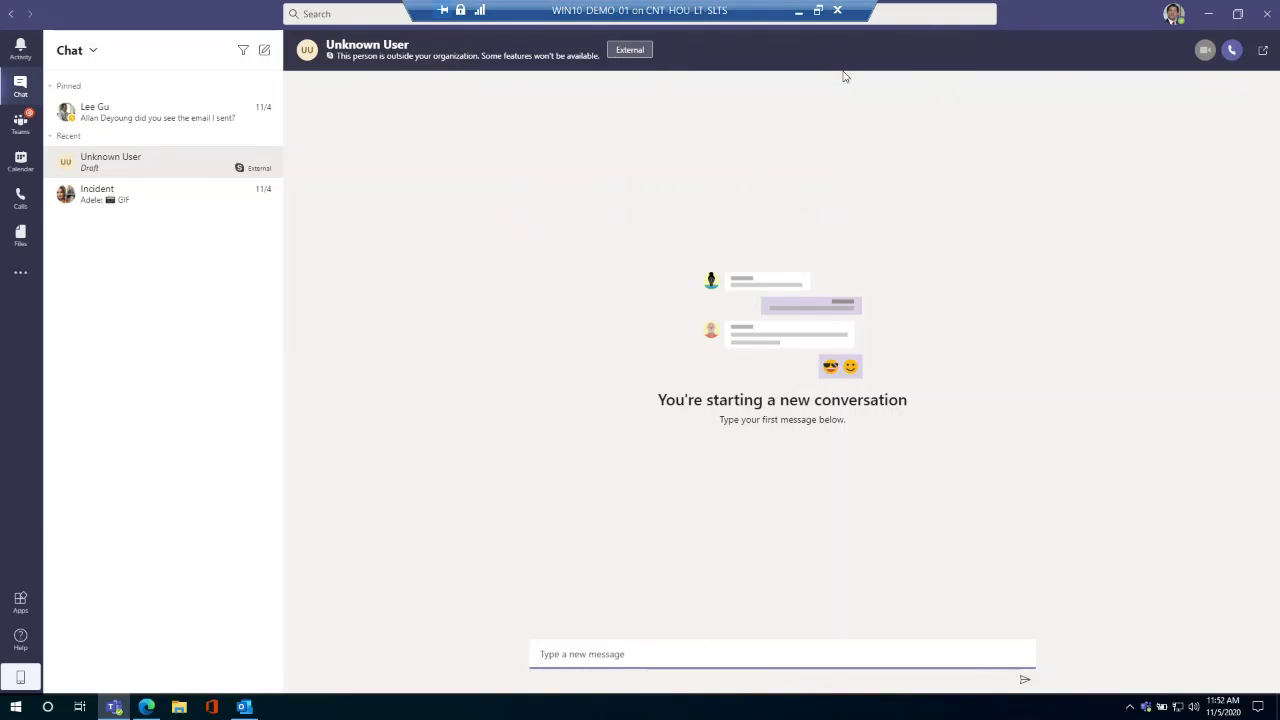
mouse_move(258, 166)
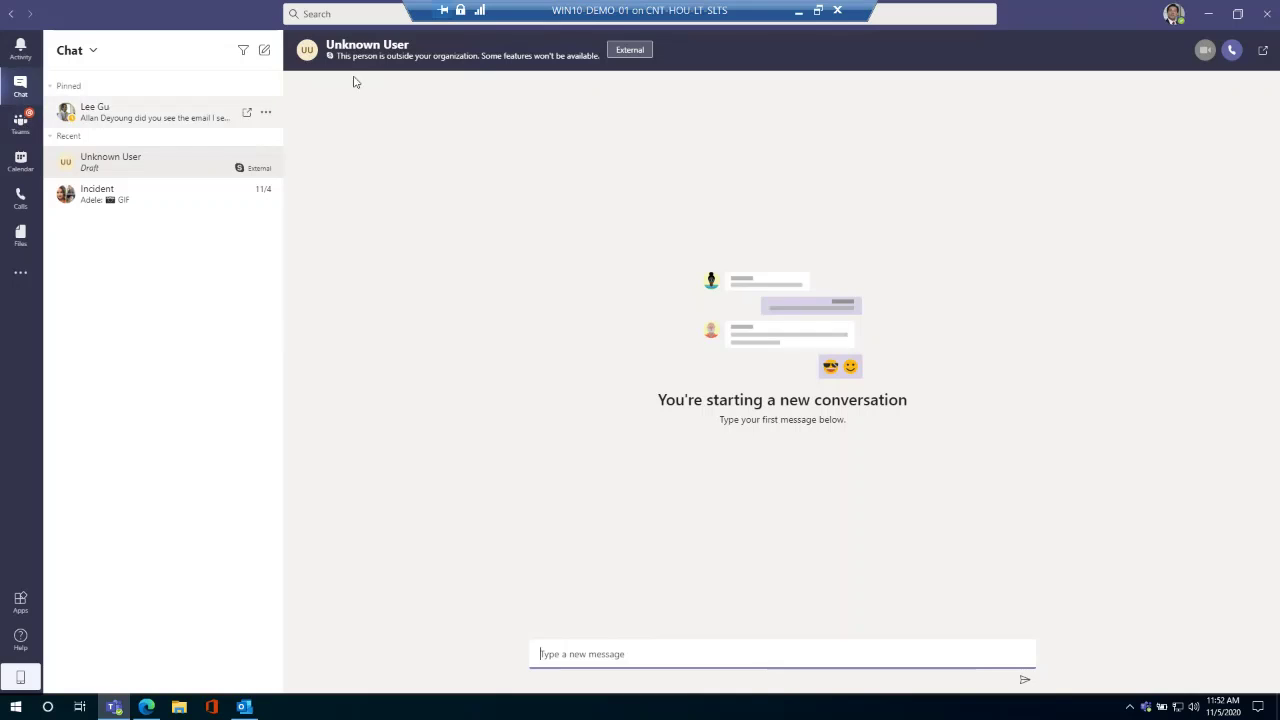
click(534, 217)
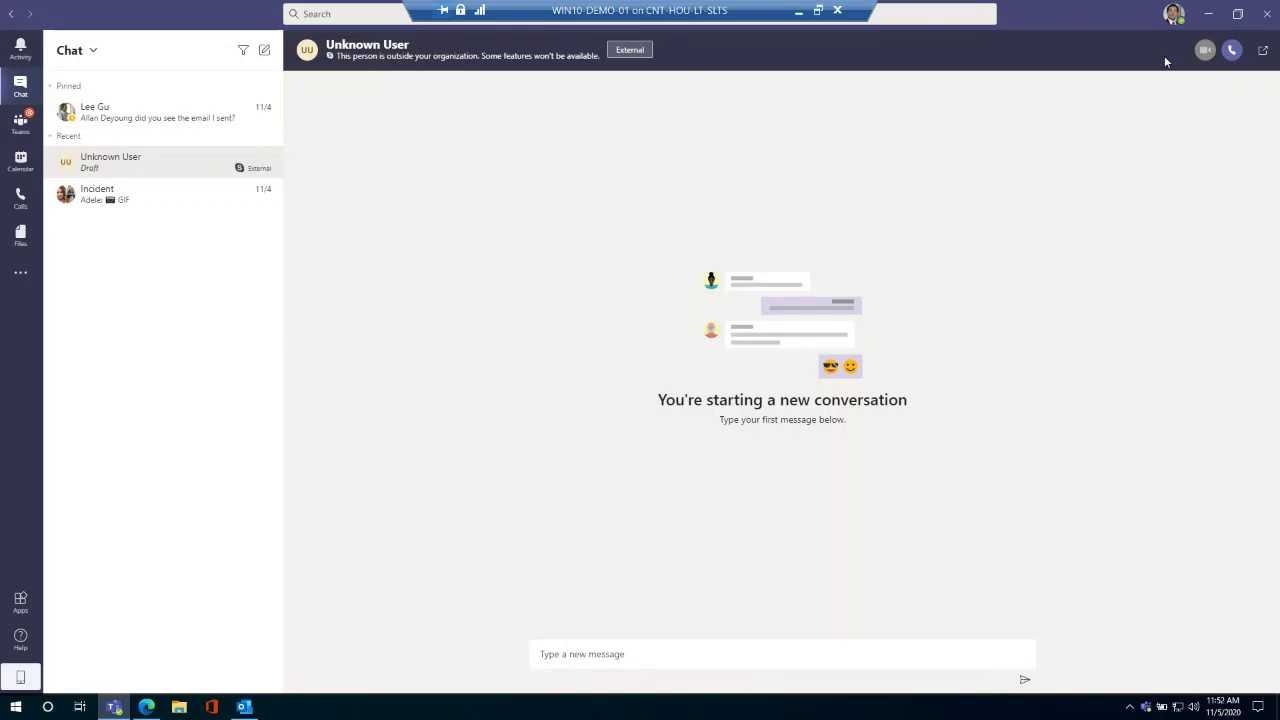
click(1232, 52)
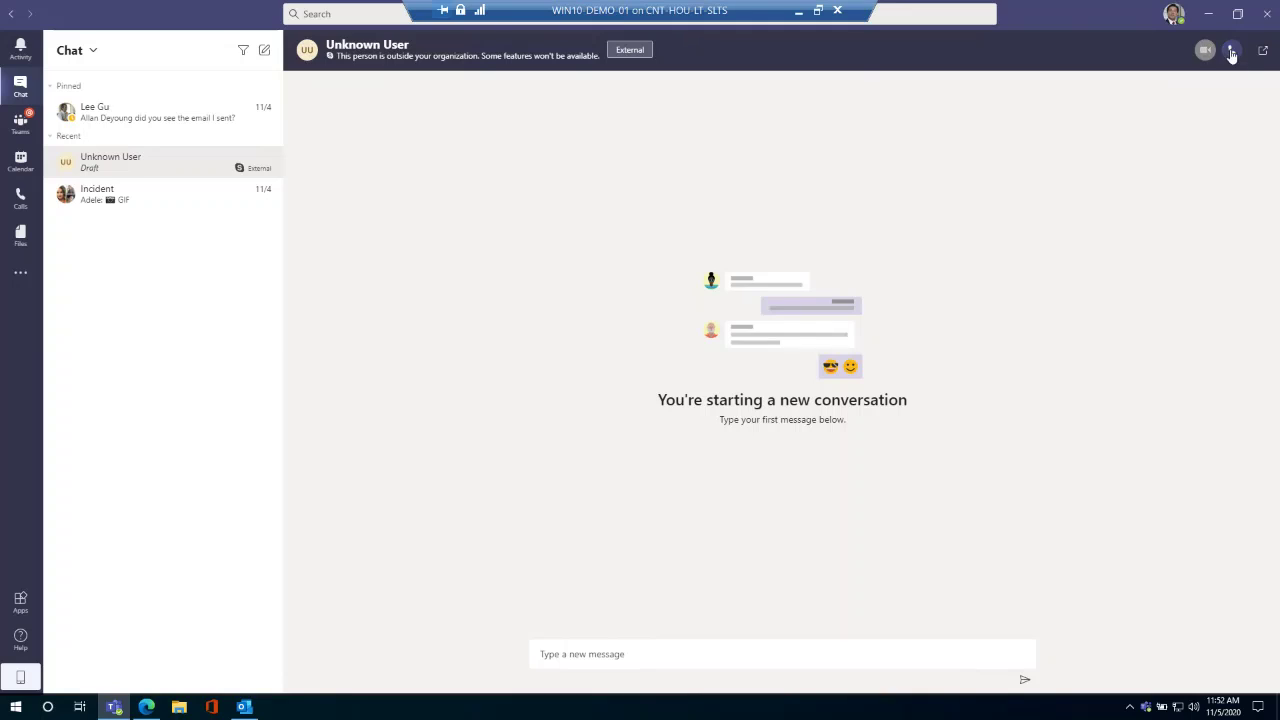